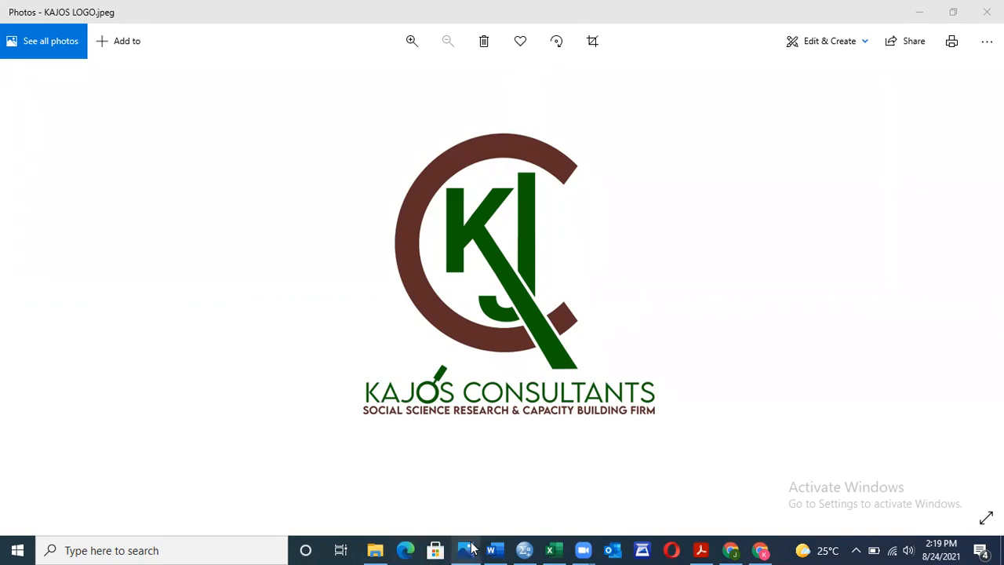
- Show the title document in Word, and switch to SPSS to look over the empty dataset's Variable View and Data View
{"action": "left_click", "coordinate": [493, 550]}
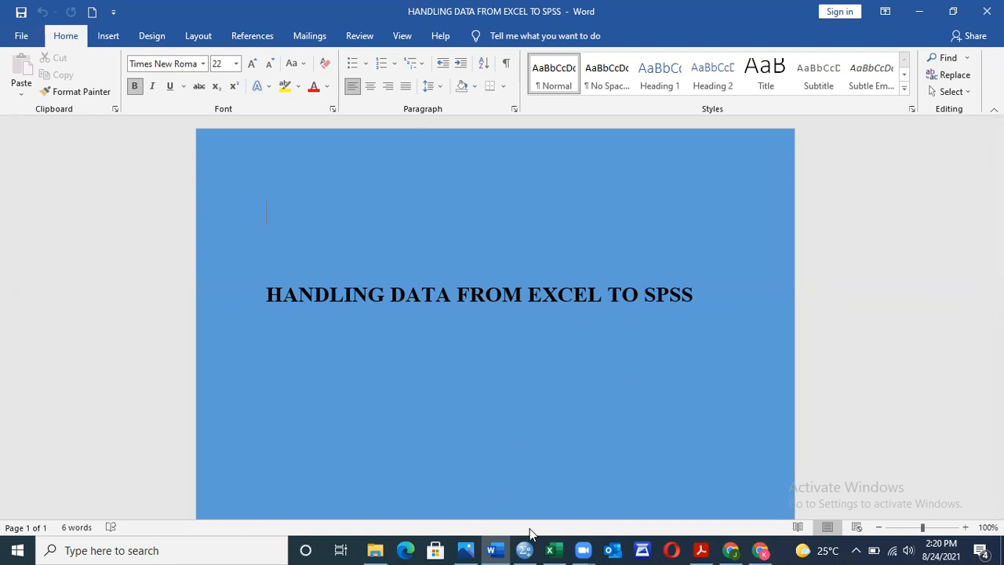
{"action": "mouse_move", "coordinate": [524, 549]}
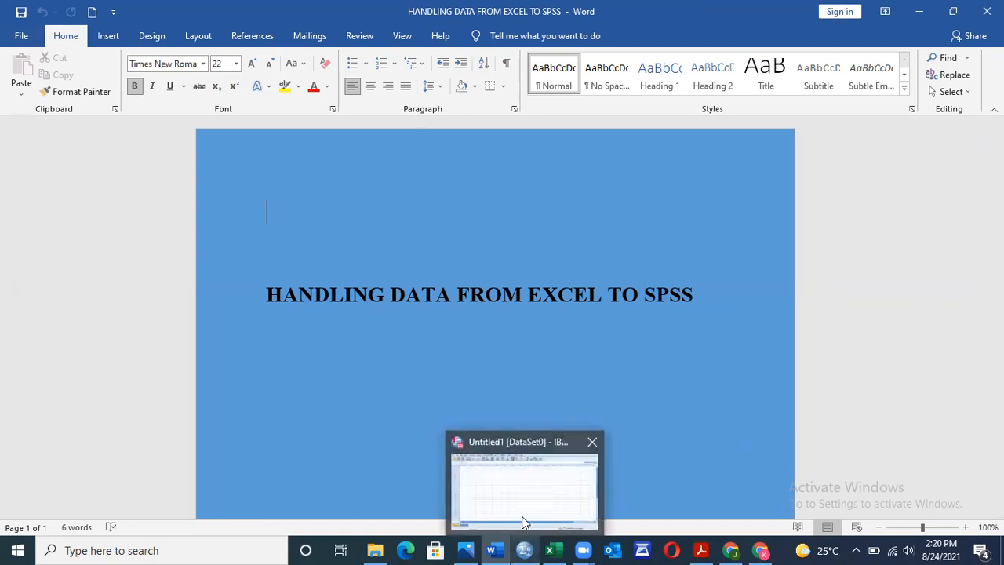
{"action": "left_click", "coordinate": [523, 523]}
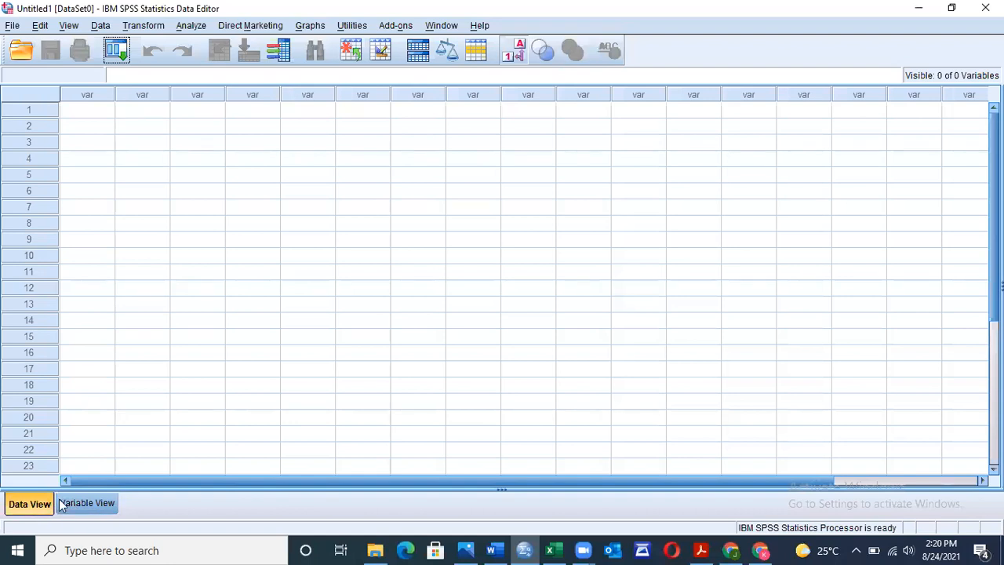
{"action": "left_click", "coordinate": [82, 504]}
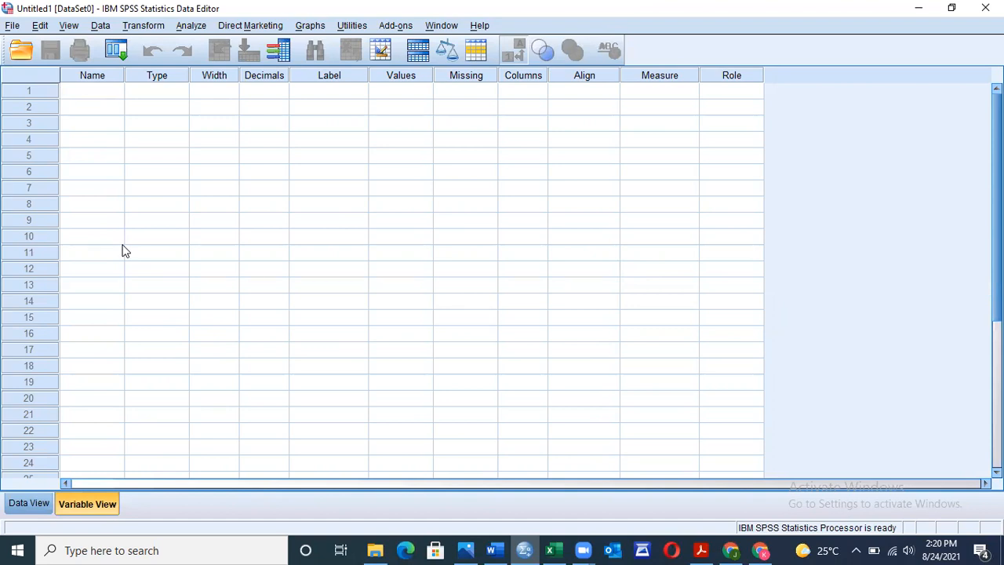
{"action": "left_click", "coordinate": [27, 504]}
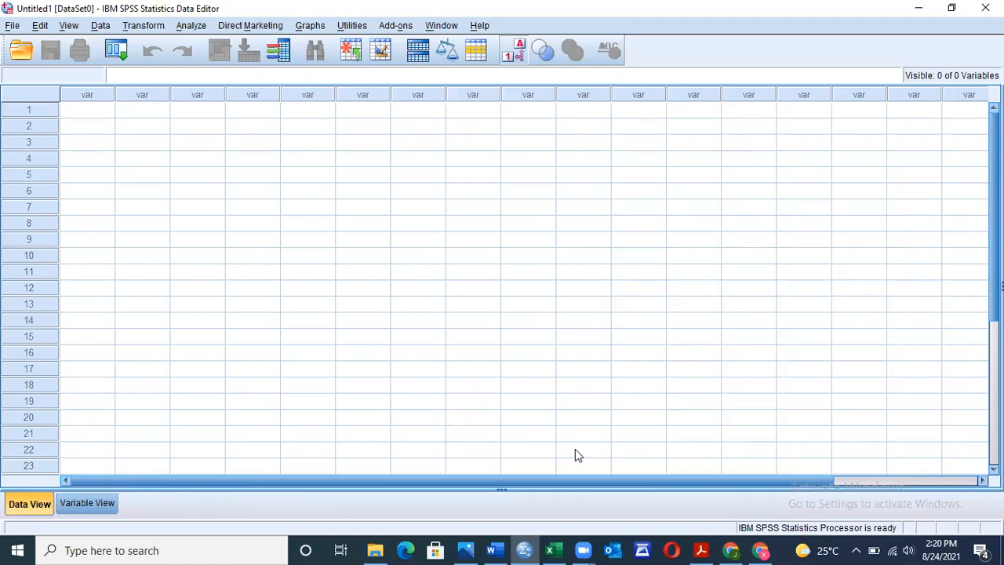
- Switch to the Maize data workbook in Excel and examine the first record's harvest, household use, sold amount and rate, plus the income heading
{"action": "left_click", "coordinate": [551, 550]}
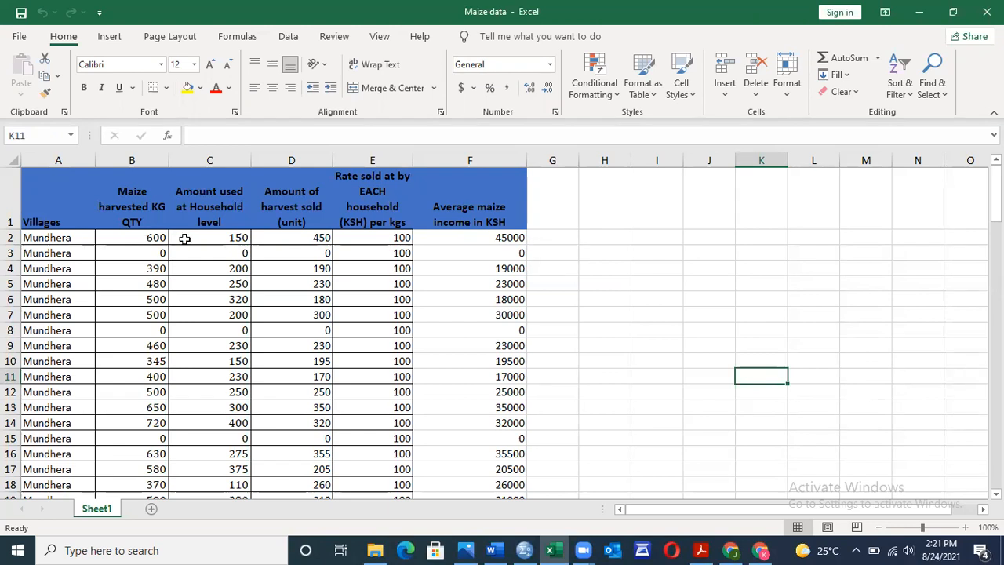
{"action": "left_click", "coordinate": [213, 237]}
{"action": "left_click", "coordinate": [159, 240]}
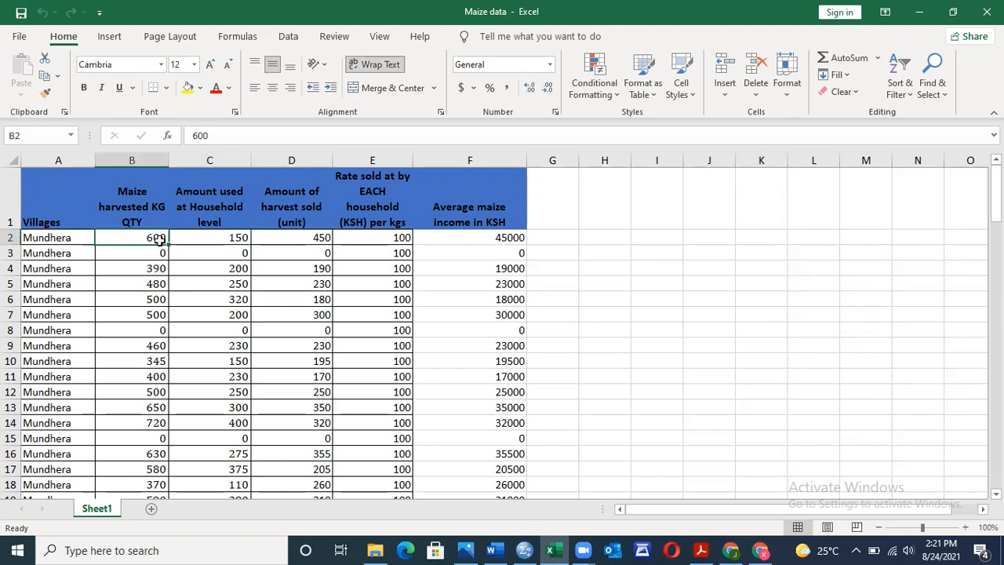
{"action": "left_click", "coordinate": [222, 238]}
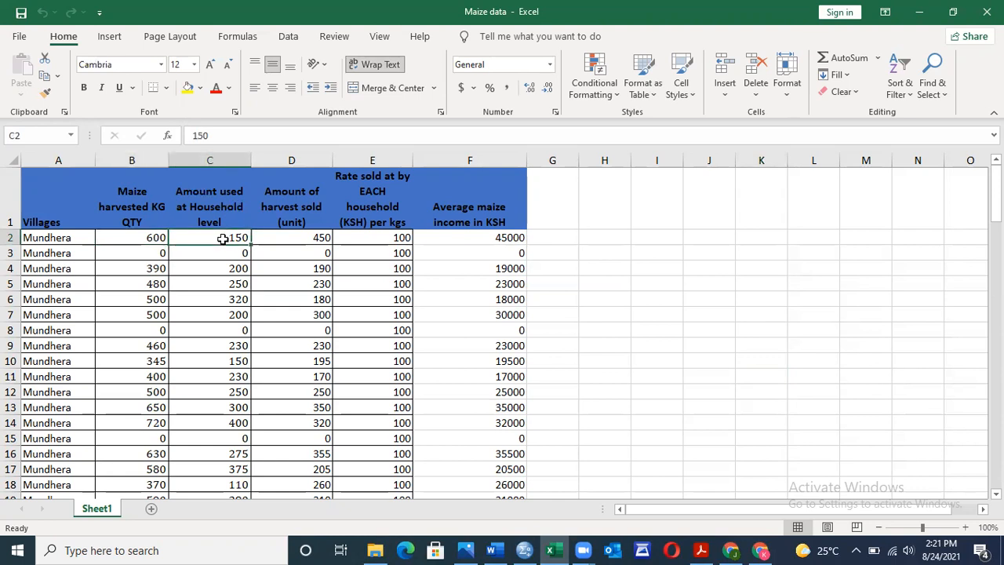
{"action": "left_click", "coordinate": [301, 241]}
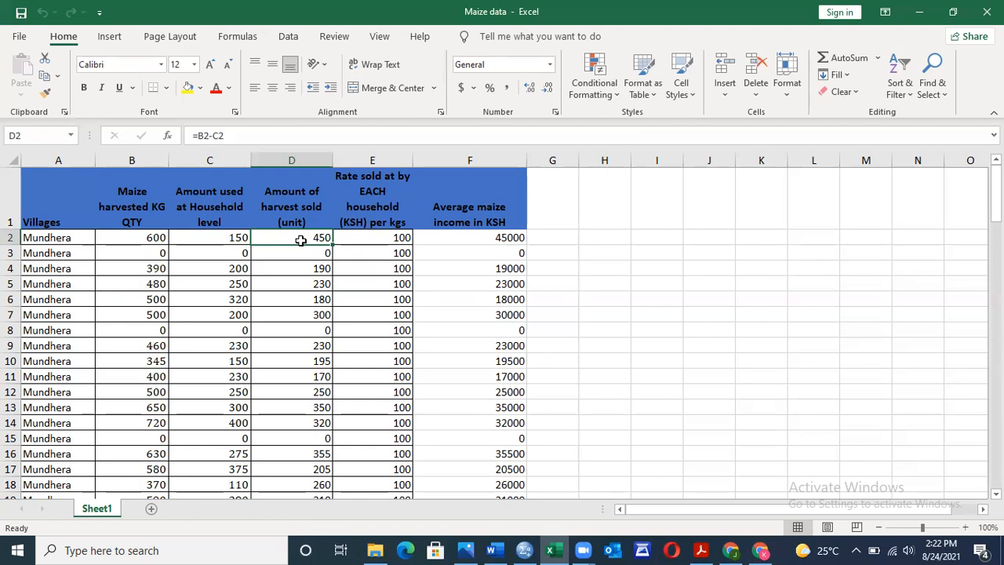
{"action": "left_click", "coordinate": [384, 237]}
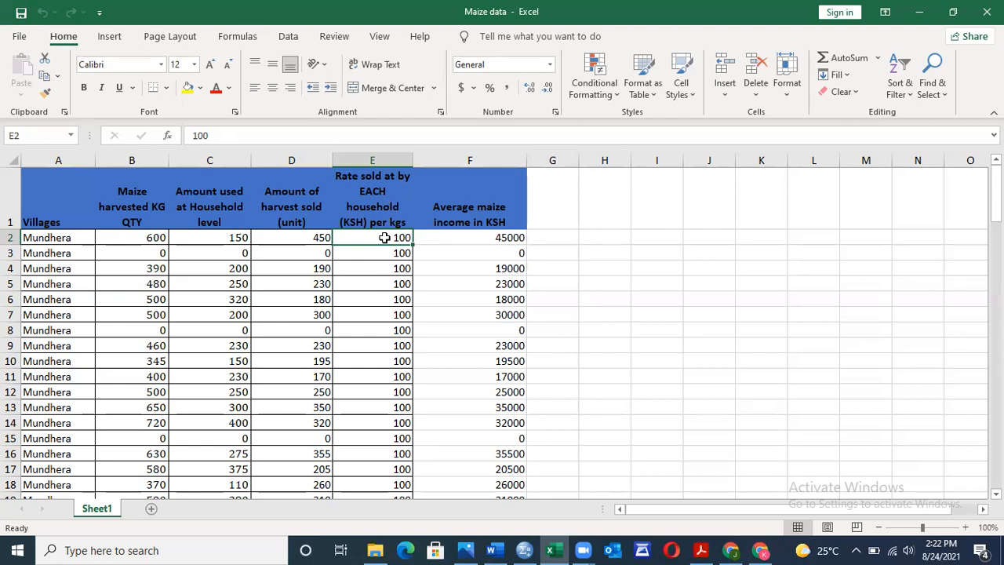
{"action": "left_click", "coordinate": [476, 208]}
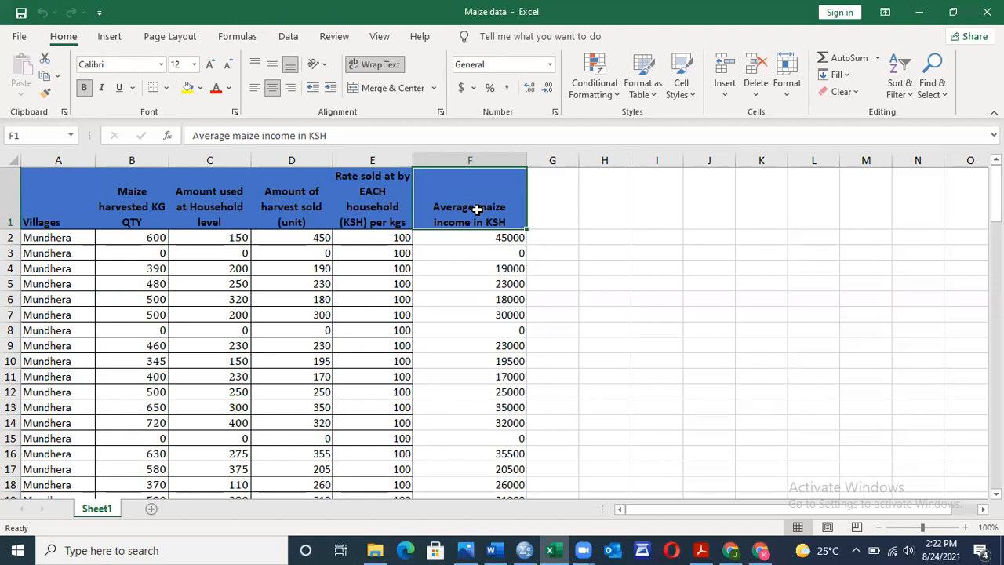
{"action": "left_click", "coordinate": [306, 236]}
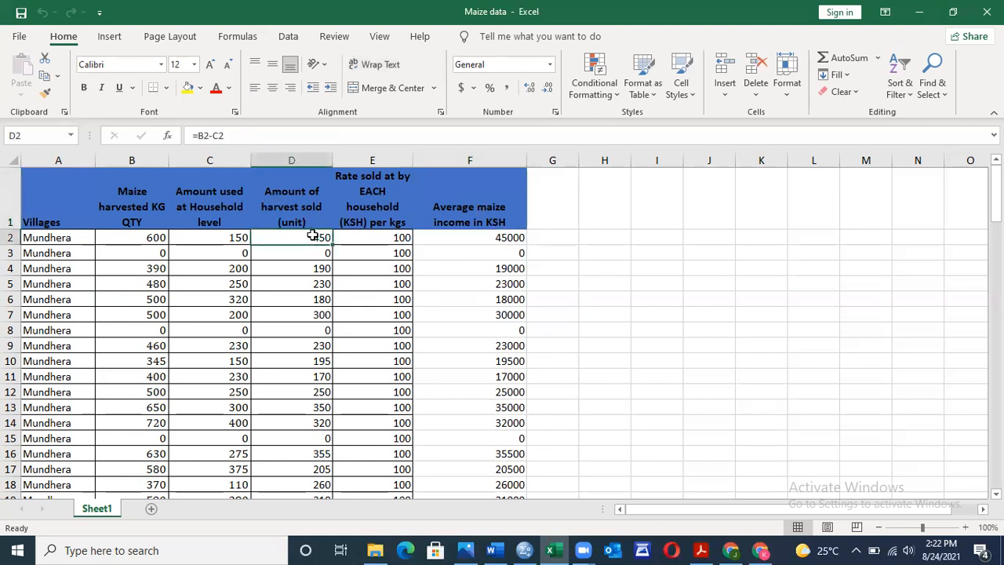
{"action": "left_click", "coordinate": [400, 238]}
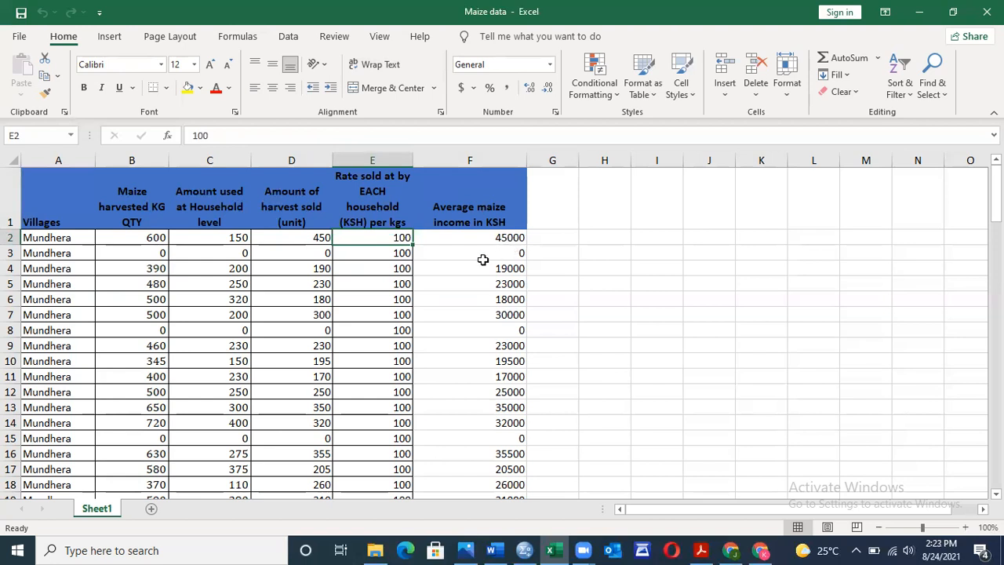
- Look through the maize records in the household-use column down to the last data row
{"action": "left_click", "coordinate": [189, 294]}
{"action": "key", "text": "Down"}
{"action": "key", "text": "Down"}
{"action": "key", "text": "Down"}
{"action": "key", "text": "Down"}
{"action": "key", "text": "Down"}
{"action": "key", "text": "Down"}
{"action": "key", "text": "Down"}
{"action": "key", "text": "Down"}
{"action": "key", "text": "Down"}
{"action": "key", "text": "Down"}
{"action": "key", "text": "Down"}
{"action": "key", "text": "Down"}
{"action": "key", "text": "Down"}
{"action": "key", "text": "Down"}
{"action": "key", "text": "Down"}
{"action": "key", "text": "Down"}
{"action": "key", "text": "Down"}
{"action": "key", "text": "Down"}
{"action": "key", "text": "Down"}
{"action": "key", "text": "Down"}
{"action": "key", "text": "Down"}
{"action": "key", "text": "Down"}
{"action": "key", "text": "Down"}
{"action": "key", "text": "Down"}
{"action": "key", "text": "Down"}
{"action": "key", "text": "Down"}
{"action": "key", "text": "Down"}
{"action": "key", "text": "Down"}
{"action": "key", "text": "Down"}
{"action": "key", "text": "Down"}
{"action": "key", "text": "Down"}
{"action": "key", "text": "Down"}
{"action": "key", "text": "Down"}
{"action": "key", "text": "Down"}
{"action": "key", "text": "Down"}
{"action": "key", "text": "Down"}
{"action": "key", "text": "Down"}
{"action": "key", "text": "Down"}
{"action": "key", "text": "Down"}
{"action": "key", "text": "Down"}
{"action": "key", "text": "Down"}
{"action": "key", "text": "Down"}
{"action": "key", "text": "Down"}
{"action": "key", "text": "Down"}
{"action": "key", "text": "Down"}
{"action": "key", "text": "Down"}
{"action": "key", "text": "Down"}
{"action": "key", "text": "Down"}
{"action": "key", "text": "Down"}
{"action": "key", "text": "Down"}
{"action": "key", "text": "Down"}
{"action": "key", "text": "Down"}
{"action": "key", "text": "Down"}
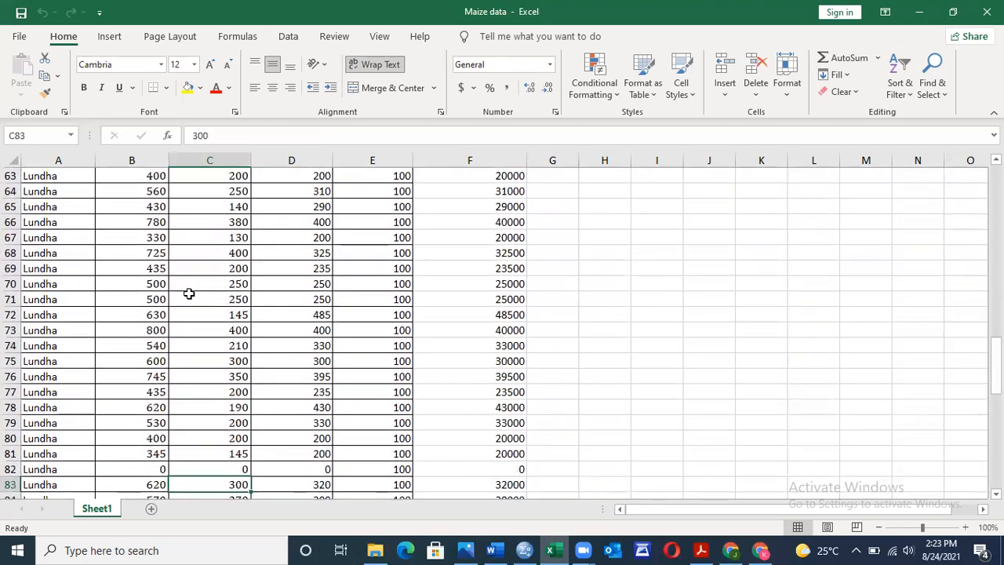
{"action": "key", "text": "Down"}
{"action": "key", "text": "Down"}
{"action": "key", "text": "Down"}
{"action": "key", "text": "Down"}
{"action": "key", "text": "Down"}
{"action": "key", "text": "Down"}
{"action": "key", "text": "Down"}
{"action": "key", "text": "Down"}
{"action": "key", "text": "Up"}
{"action": "key", "text": "Up"}
{"action": "key", "text": "Up"}
{"action": "key", "text": "Up"}
{"action": "key", "text": "Up"}
{"action": "key", "text": "Up"}
{"action": "key", "text": "Up"}
{"action": "key", "text": "Up"}
{"action": "key", "text": "Up"}
{"action": "key", "text": "Up"}
{"action": "key", "text": "Up"}
{"action": "key", "text": "Up"}
{"action": "key", "text": "Up"}
{"action": "key", "text": "Up"}
{"action": "key", "text": "Up"}
{"action": "key", "text": "Up"}
{"action": "key", "text": "Up"}
{"action": "key", "text": "Up"}
{"action": "key", "text": "Up"}
{"action": "key", "text": "Up"}
{"action": "key", "text": "Down"}
{"action": "key", "text": "Down"}
{"action": "key", "text": "Down"}
{"action": "key", "text": "Down"}
{"action": "key", "text": "Down"}
{"action": "key", "text": "Down"}
{"action": "key", "text": "Down"}
{"action": "key", "text": "Down"}
{"action": "key", "text": "Down"}
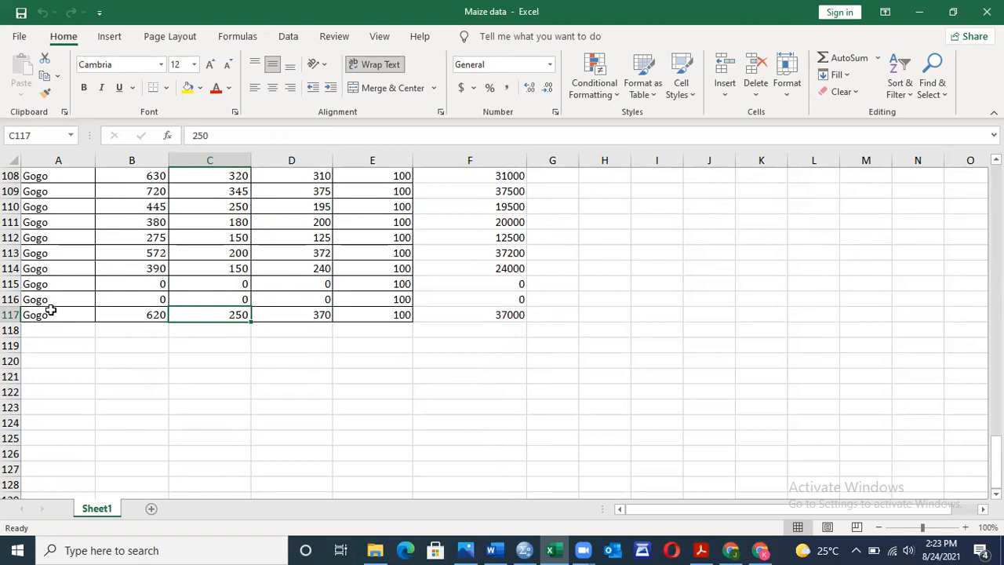
- Look through the village names in the Villages column from the last data row up to the header
{"action": "left_click", "coordinate": [49, 310]}
{"action": "key", "text": "Up"}
{"action": "key", "text": "Up"}
{"action": "key", "text": "Up"}
{"action": "key", "text": "Up"}
{"action": "key", "text": "Up"}
{"action": "key", "text": "Up"}
{"action": "key", "text": "Up"}
{"action": "key", "text": "Up"}
{"action": "key", "text": "Up"}
{"action": "key", "text": "Up"}
{"action": "key", "text": "Up"}
{"action": "key", "text": "Up"}
{"action": "key", "text": "Up"}
{"action": "key", "text": "Up"}
{"action": "key", "text": "Up"}
{"action": "key", "text": "Up"}
{"action": "key", "text": "Up"}
{"action": "key", "text": "Up"}
{"action": "key", "text": "Up"}
{"action": "key", "text": "Up"}
{"action": "key", "text": "Up"}
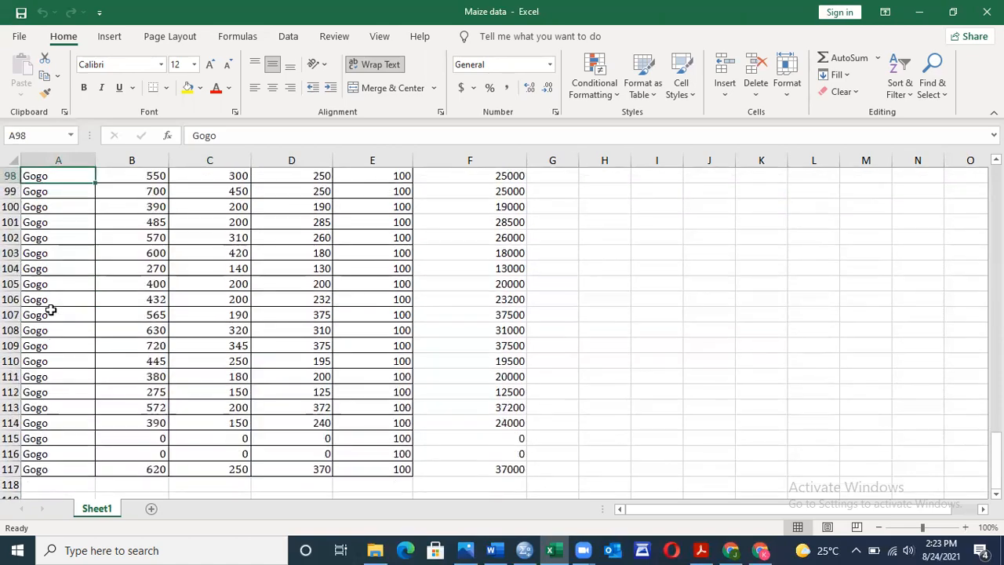
{"action": "key", "text": "Up"}
{"action": "key", "text": "Up"}
{"action": "key", "text": "Up"}
{"action": "key", "text": "Up"}
{"action": "key", "text": "Up"}
{"action": "key", "text": "Up"}
{"action": "key", "text": "Up"}
{"action": "key", "text": "Up"}
{"action": "key", "text": "Up"}
{"action": "key", "text": "Up"}
{"action": "key", "text": "Up"}
{"action": "key", "text": "Up"}
{"action": "key", "text": "Up"}
{"action": "key", "text": "Up"}
{"action": "key", "text": "Up"}
{"action": "key", "text": "Up"}
{"action": "key", "text": "Up"}
{"action": "key", "text": "Up"}
{"action": "key", "text": "Up"}
{"action": "key", "text": "Up"}
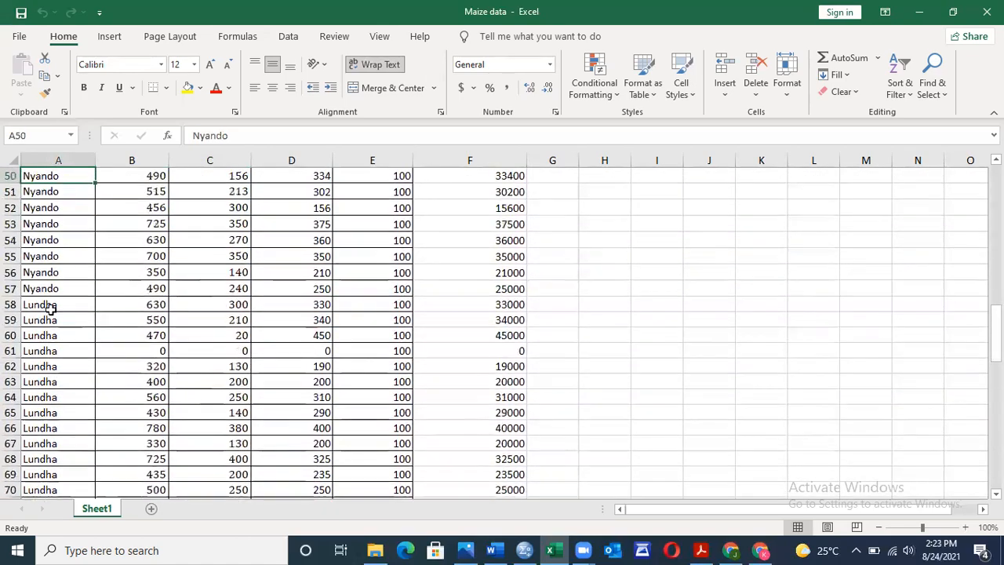
{"action": "key", "text": "Up"}
{"action": "key", "text": "Up"}
{"action": "key", "text": "Up"}
{"action": "key", "text": "Up"}
{"action": "key", "text": "Up"}
{"action": "key", "text": "Up"}
{"action": "key", "text": "Up"}
{"action": "key", "text": "Up"}
{"action": "key", "text": "Up"}
{"action": "key", "text": "Up"}
{"action": "key", "text": "Up"}
{"action": "key", "text": "Up"}
{"action": "key", "text": "Up"}
{"action": "key", "text": "Up"}
{"action": "key", "text": "Up"}
{"action": "key", "text": "Up"}
{"action": "key", "text": "Up"}
{"action": "key", "text": "Up"}
{"action": "key", "text": "Up"}
{"action": "key", "text": "Up"}
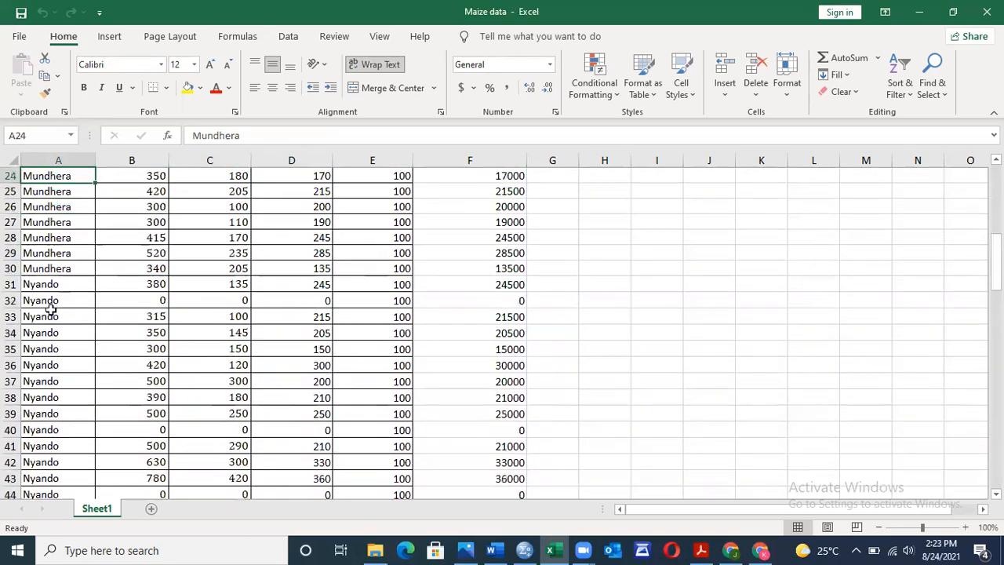
{"action": "key", "text": "Up"}
{"action": "key", "text": "Up"}
{"action": "key", "text": "Up"}
{"action": "key", "text": "Up"}
{"action": "key", "text": "Up"}
{"action": "key", "text": "Up"}
{"action": "key", "text": "Up"}
{"action": "key", "text": "Up"}
{"action": "key", "text": "Up"}
{"action": "key", "text": "Up"}
{"action": "key", "text": "Up"}
{"action": "key", "text": "Up"}
{"action": "key", "text": "Up"}
{"action": "key", "text": "Up"}
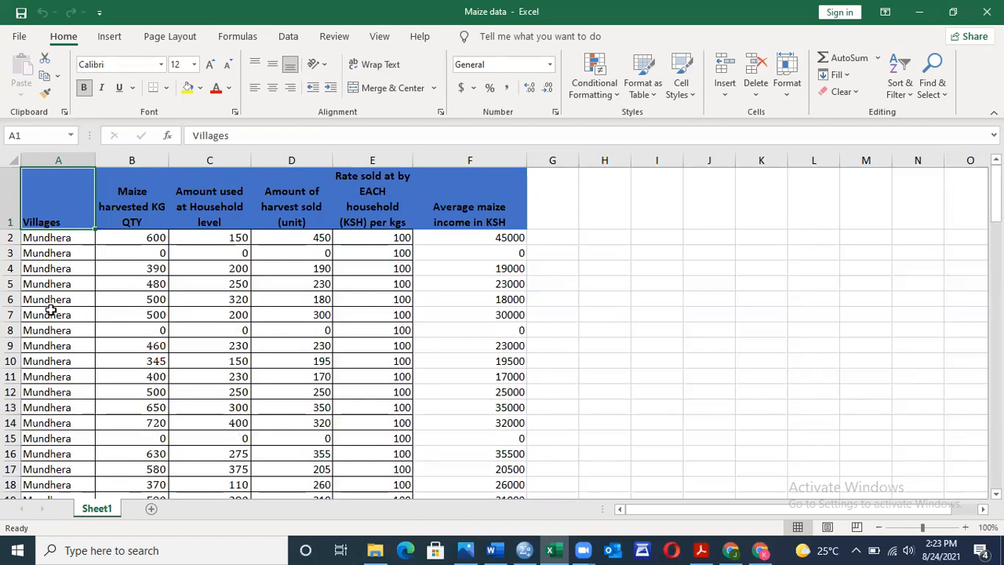
- Switch to SPSS and start opening a data file, listing the Excel (*.xls, *.xlsx, *.xlsm) files on the Desktop
{"action": "left_click", "coordinate": [524, 549]}
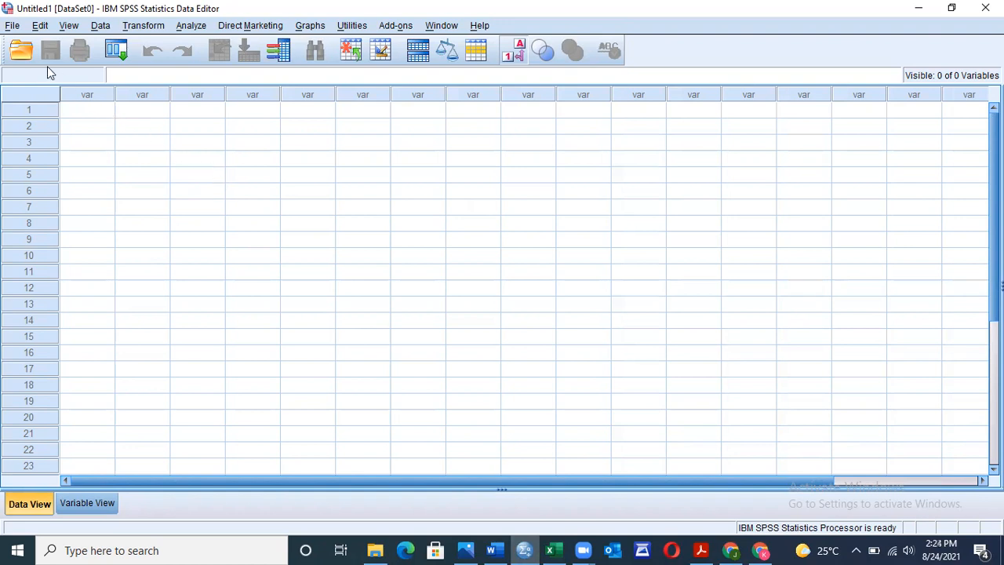
{"action": "left_click", "coordinate": [14, 27]}
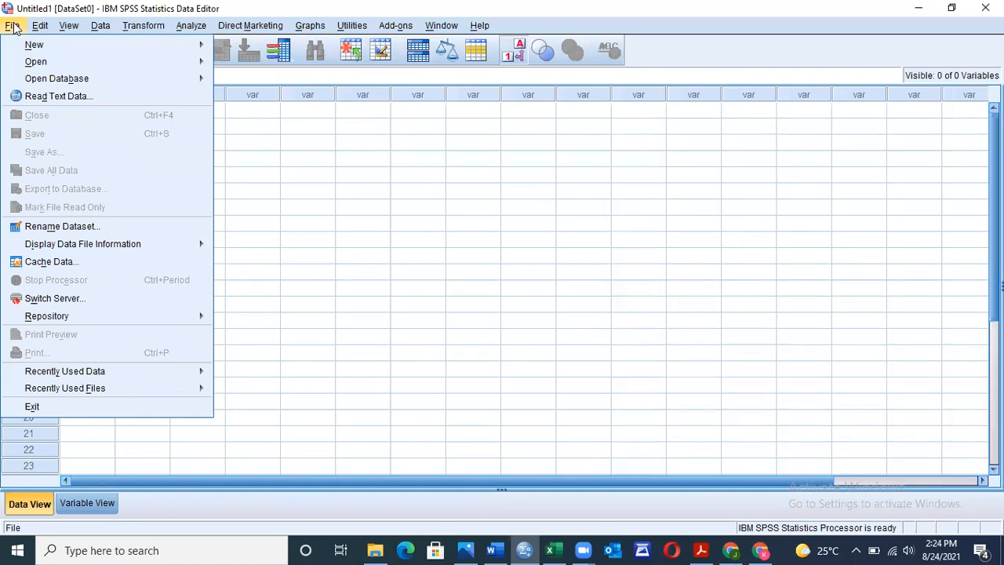
{"action": "mouse_move", "coordinate": [41, 64]}
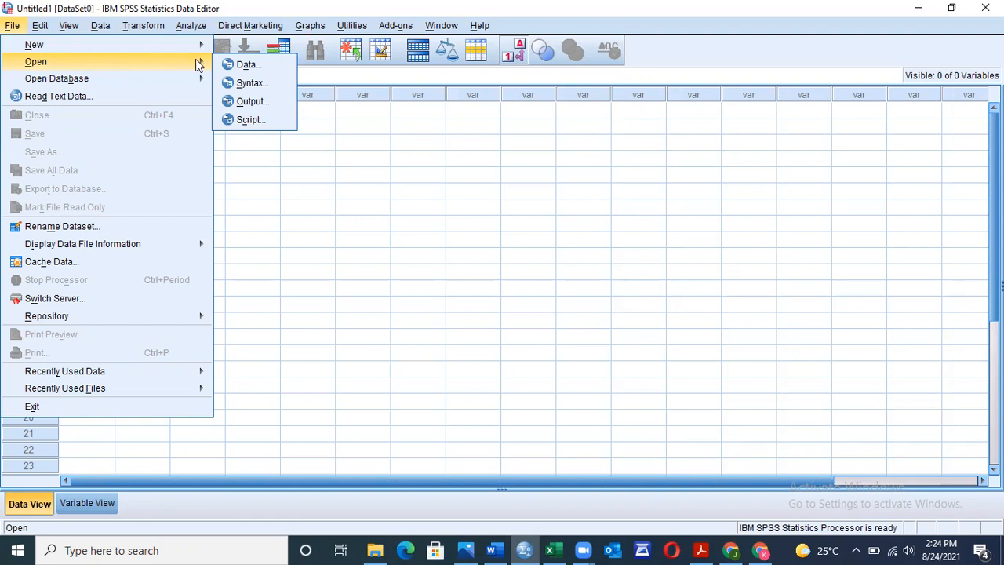
{"action": "left_click", "coordinate": [249, 66]}
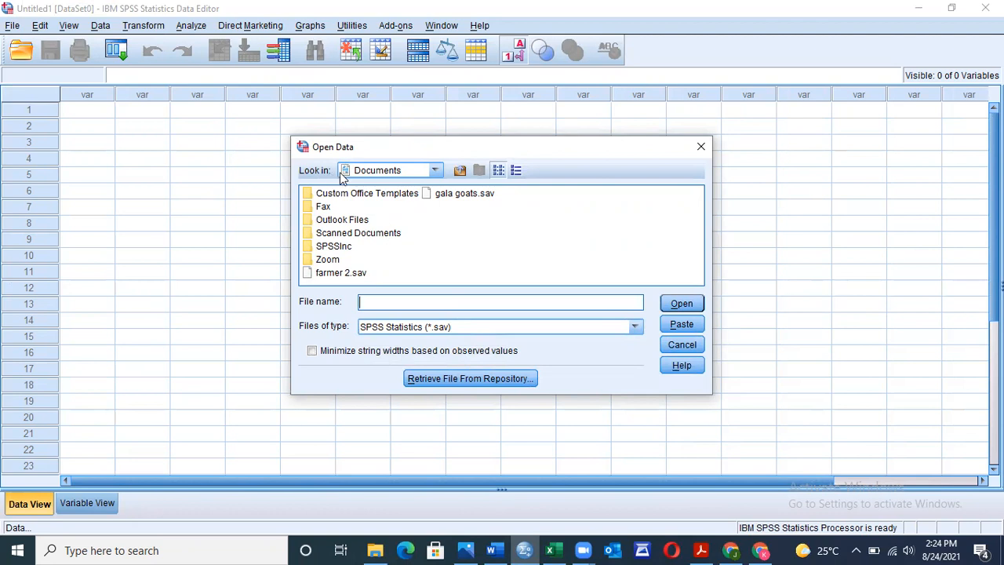
{"action": "left_click", "coordinate": [435, 171]}
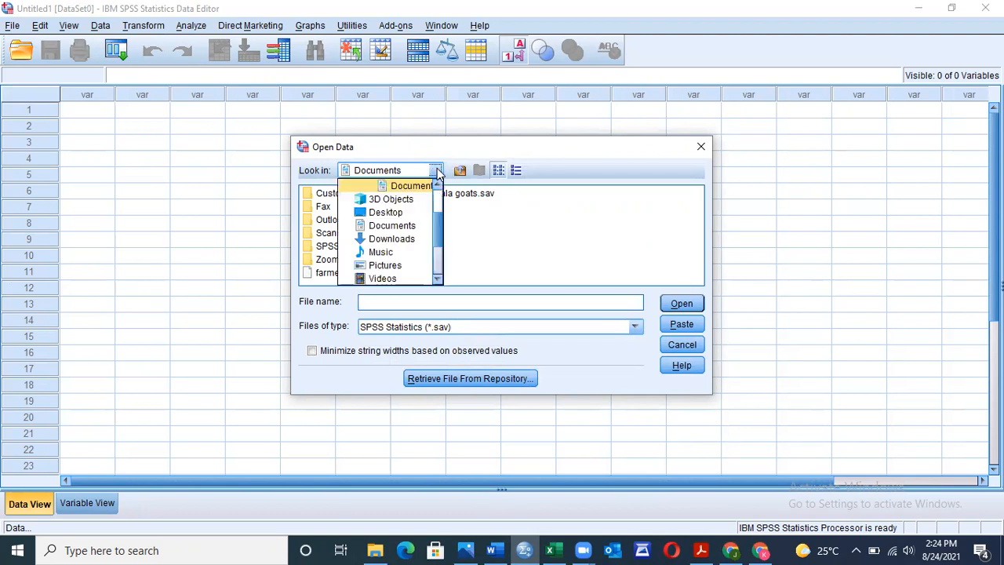
{"action": "left_click", "coordinate": [389, 214]}
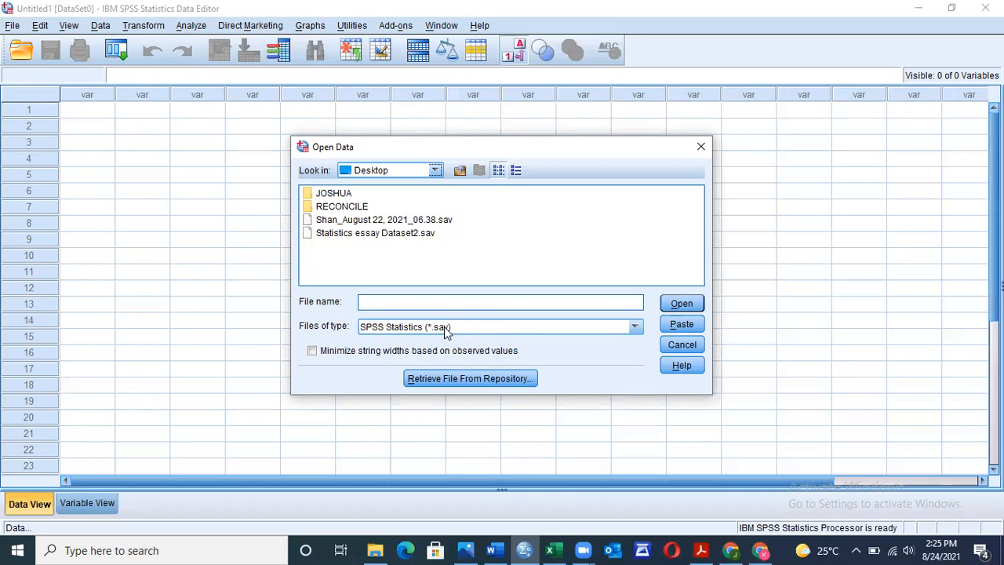
{"action": "left_click", "coordinate": [636, 328]}
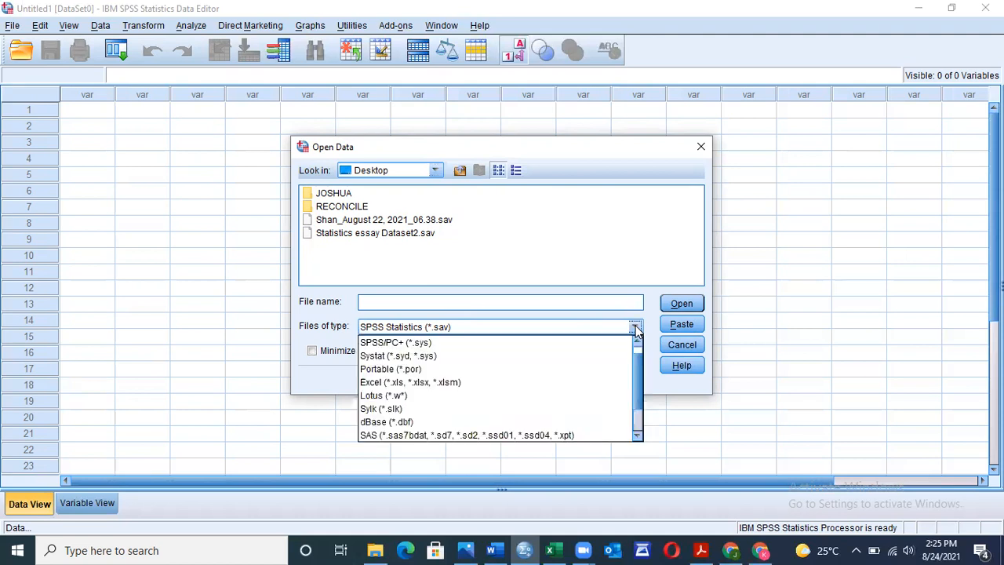
{"action": "left_click", "coordinate": [403, 383]}
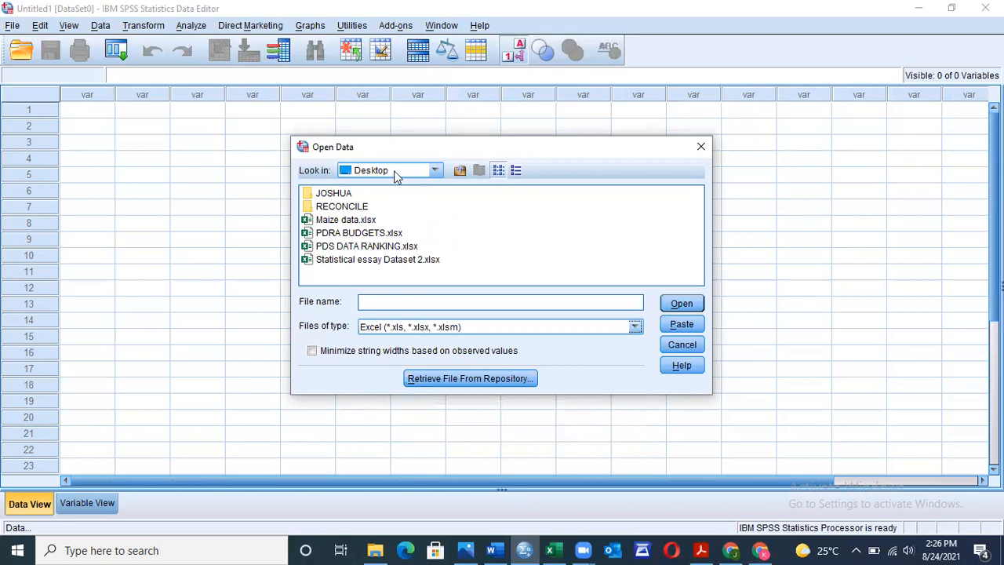
- Import Maize data.xlsx from Sheet1 [A1:F117], reading variable names from the first row of data
{"action": "left_click", "coordinate": [359, 223]}
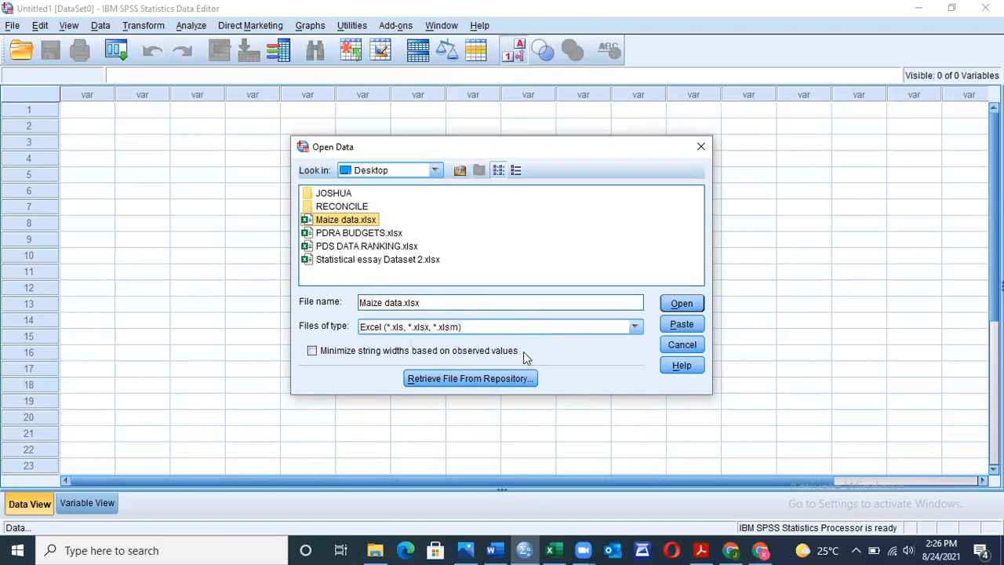
{"action": "left_click", "coordinate": [681, 303]}
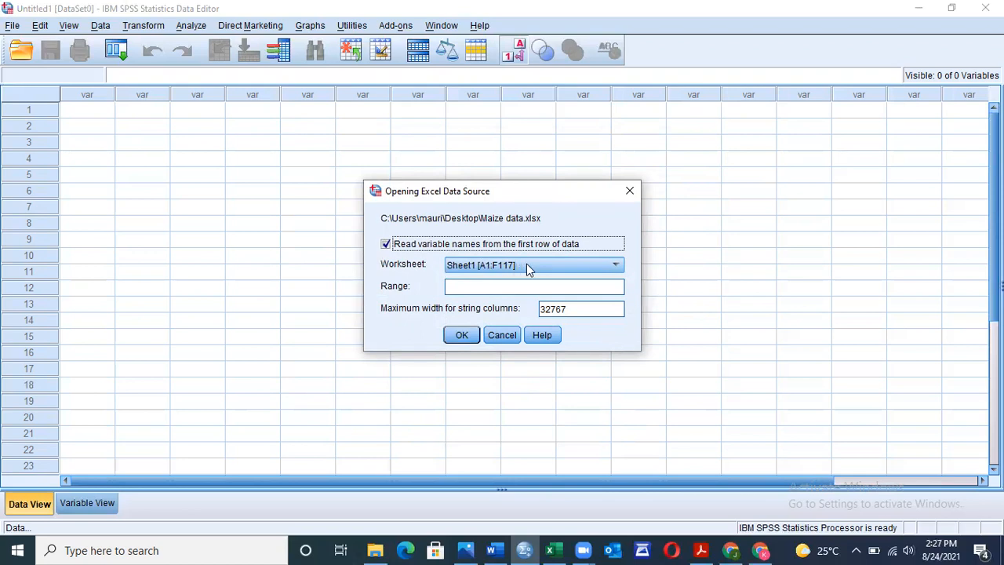
{"action": "left_click", "coordinate": [463, 334]}
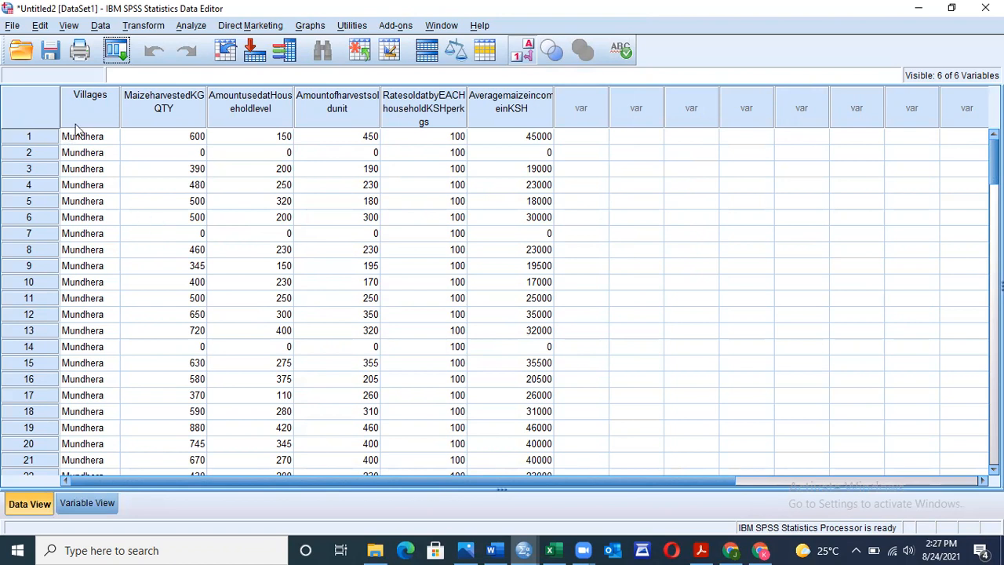
- Examine the imported variable names in Variable View and check the Villages variable's type settings, keeping String with 8 characters
{"action": "left_click", "coordinate": [88, 503]}
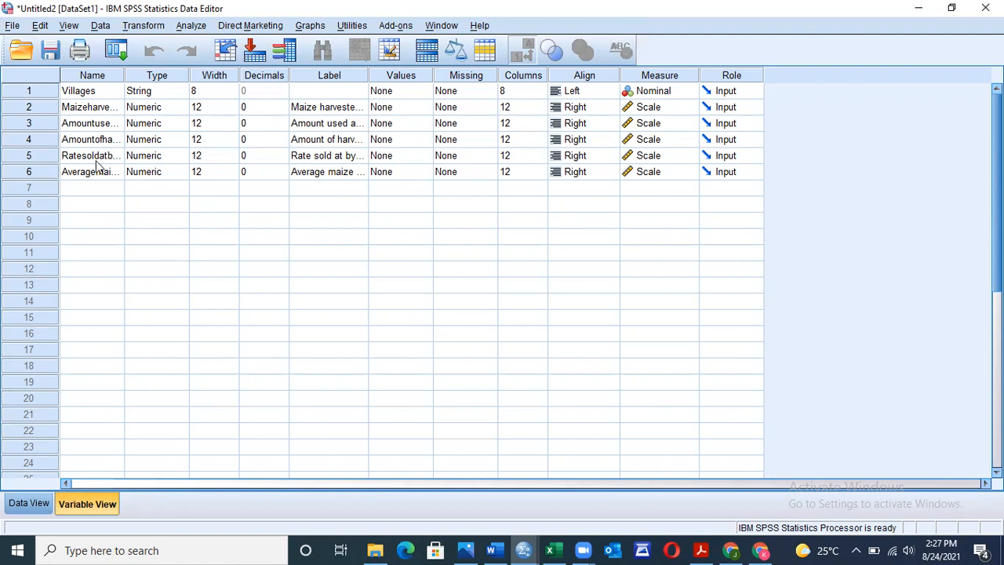
{"action": "left_click", "coordinate": [97, 160]}
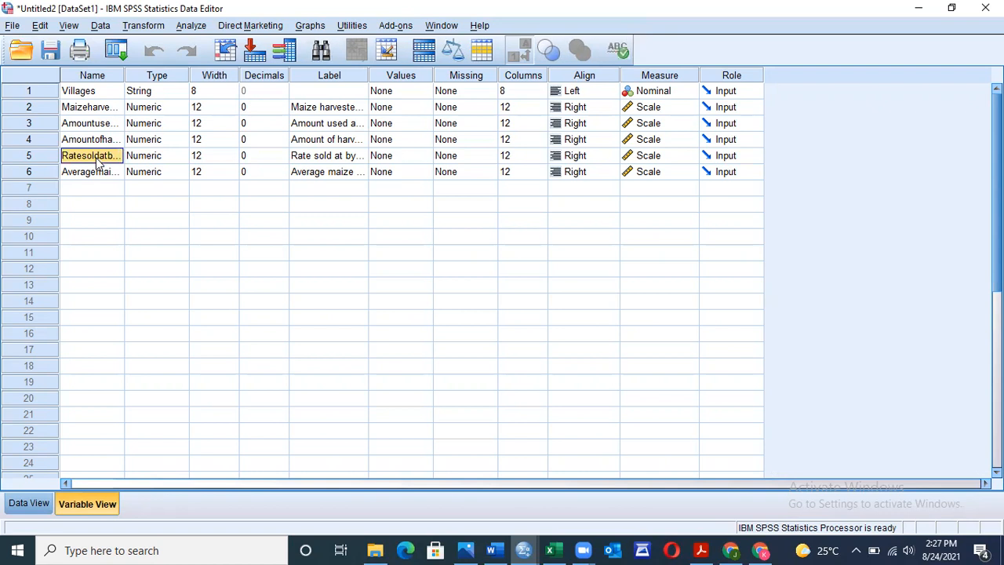
{"action": "left_click", "coordinate": [102, 175]}
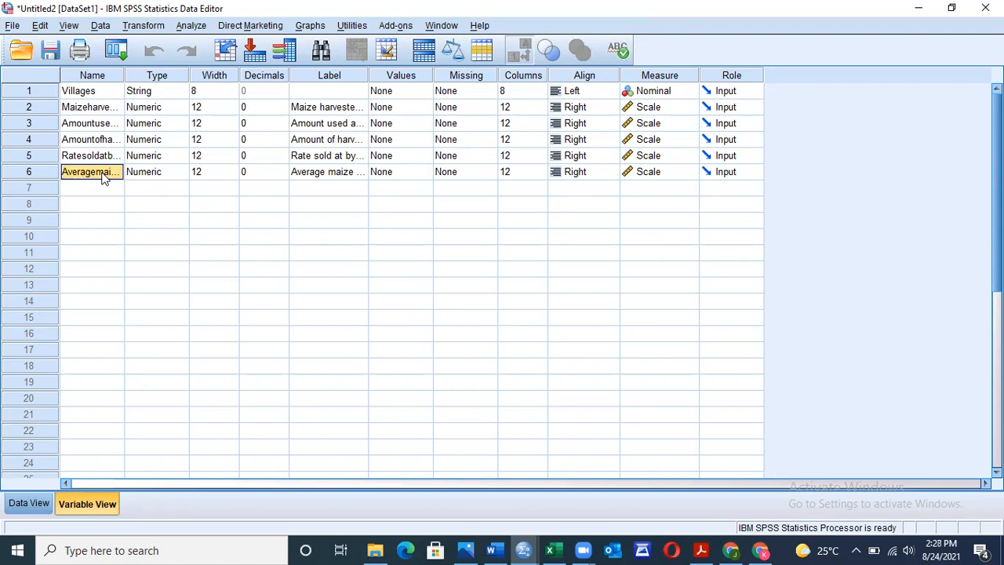
{"action": "left_click", "coordinate": [183, 94]}
{"action": "left_click", "coordinate": [180, 92]}
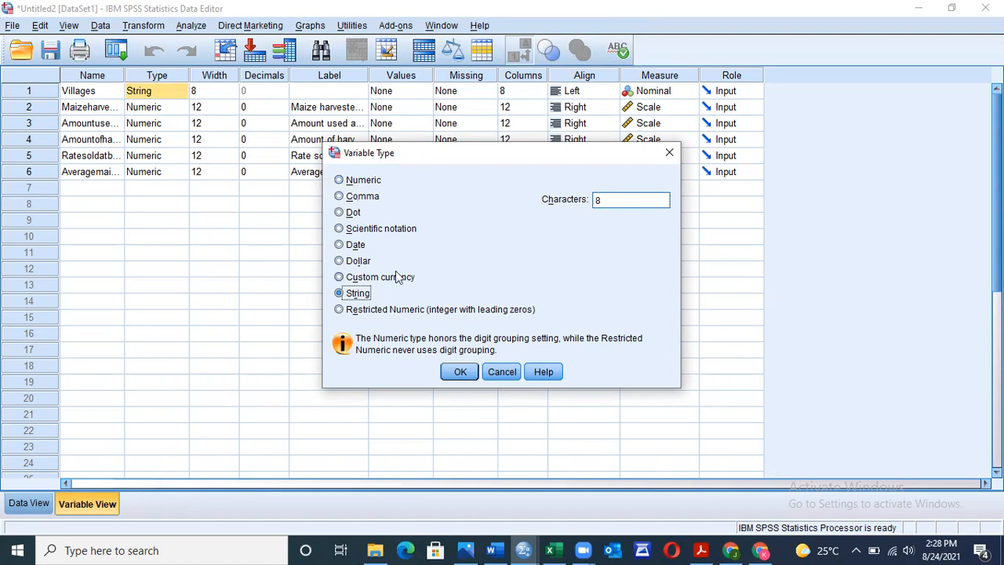
{"action": "left_click", "coordinate": [459, 374]}
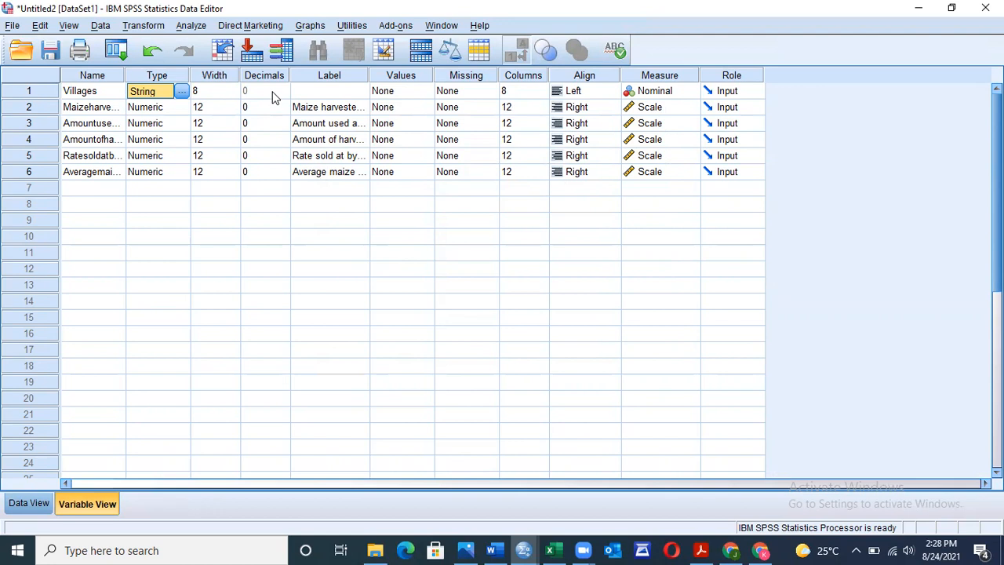
- Label the Villages variable "Vilages"
{"action": "left_click", "coordinate": [313, 94]}
{"action": "type", "text": "v"}
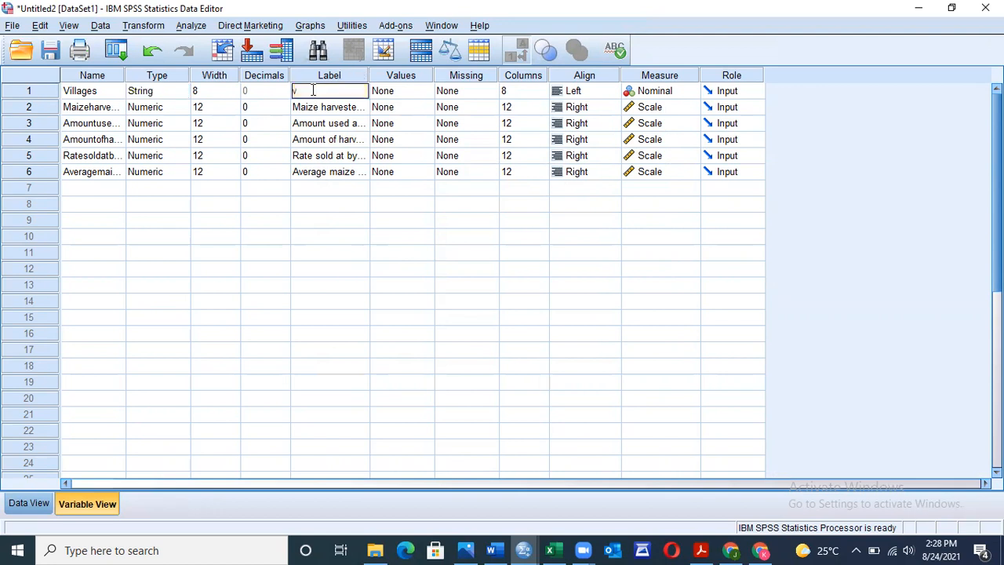
{"action": "key", "text": "BackSpace"}
{"action": "type", "text": "Villages"}
{"action": "left_click", "coordinate": [411, 94]}
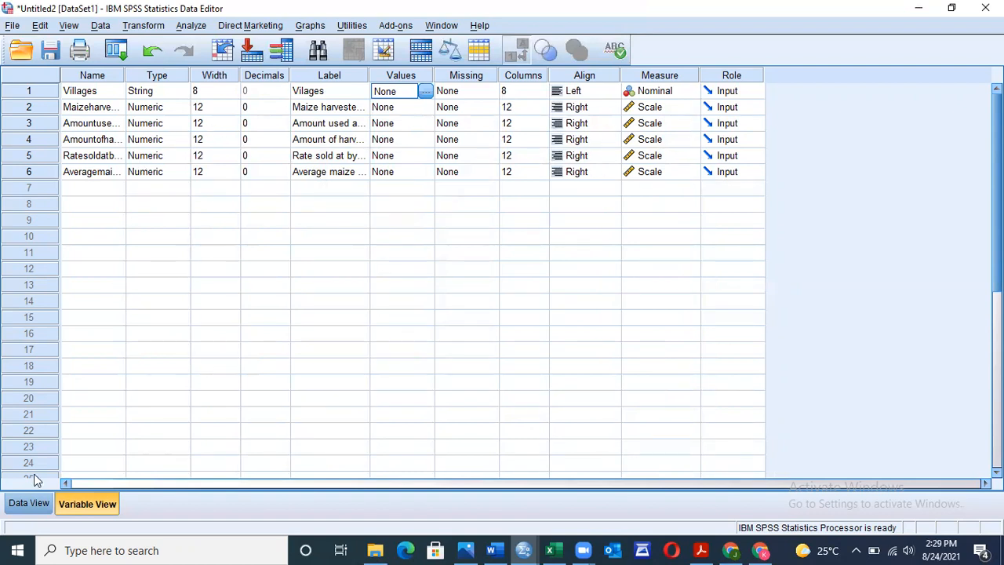
- Return to the Data View and create two new empty datasets
{"action": "left_click", "coordinate": [26, 504]}
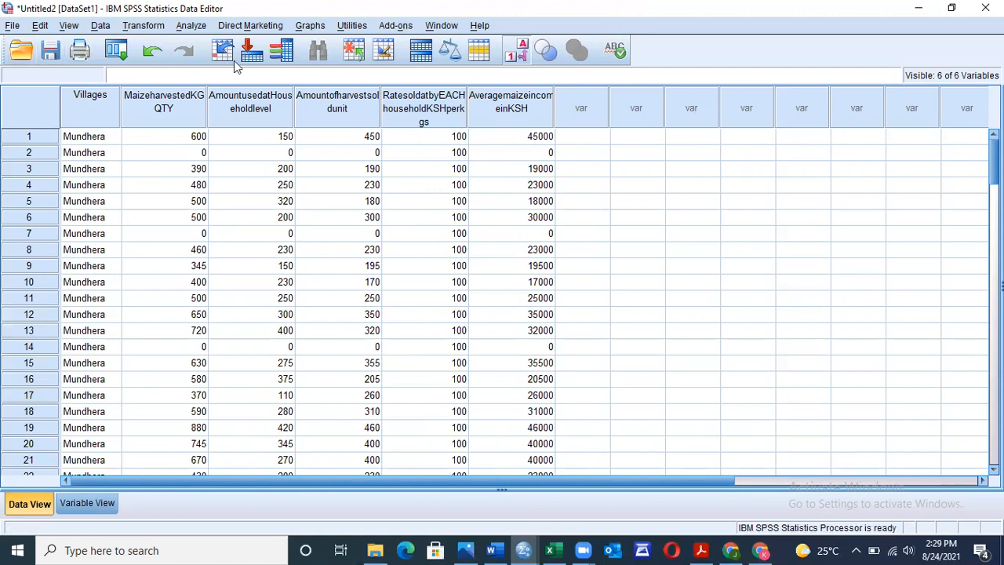
{"action": "left_click", "coordinate": [11, 26]}
{"action": "mouse_move", "coordinate": [34, 45]}
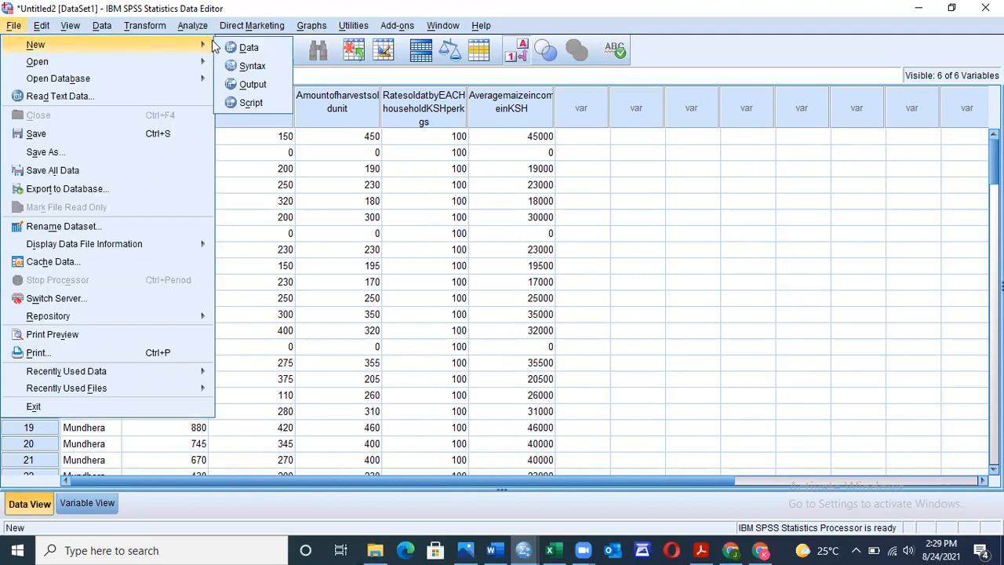
{"action": "left_click", "coordinate": [248, 48]}
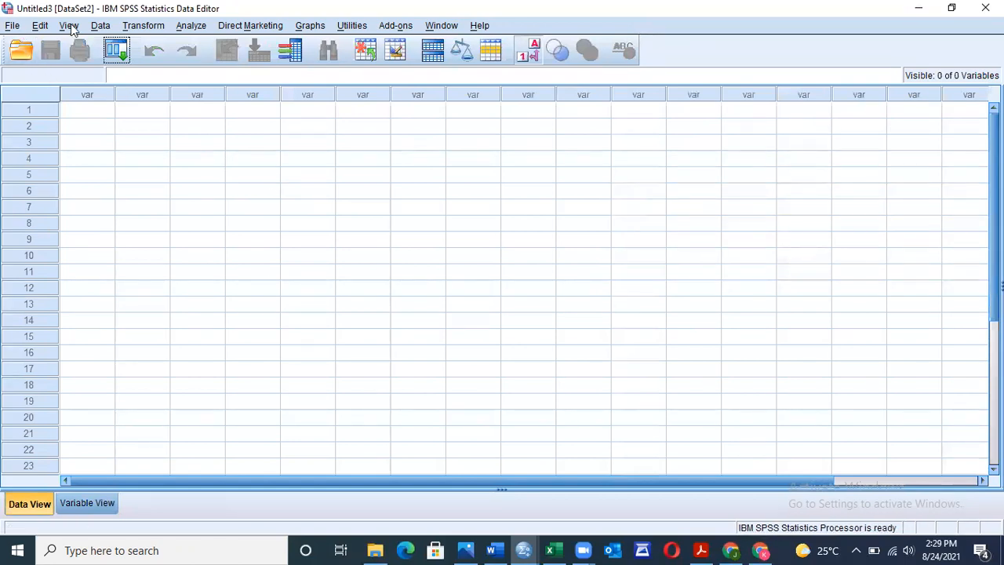
{"action": "left_click", "coordinate": [12, 25]}
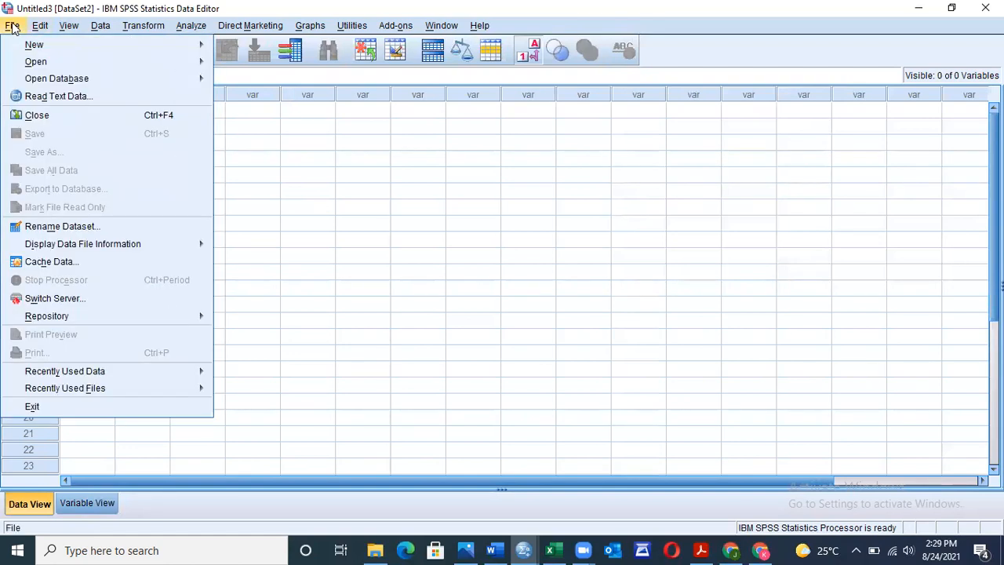
{"action": "mouse_move", "coordinate": [197, 47]}
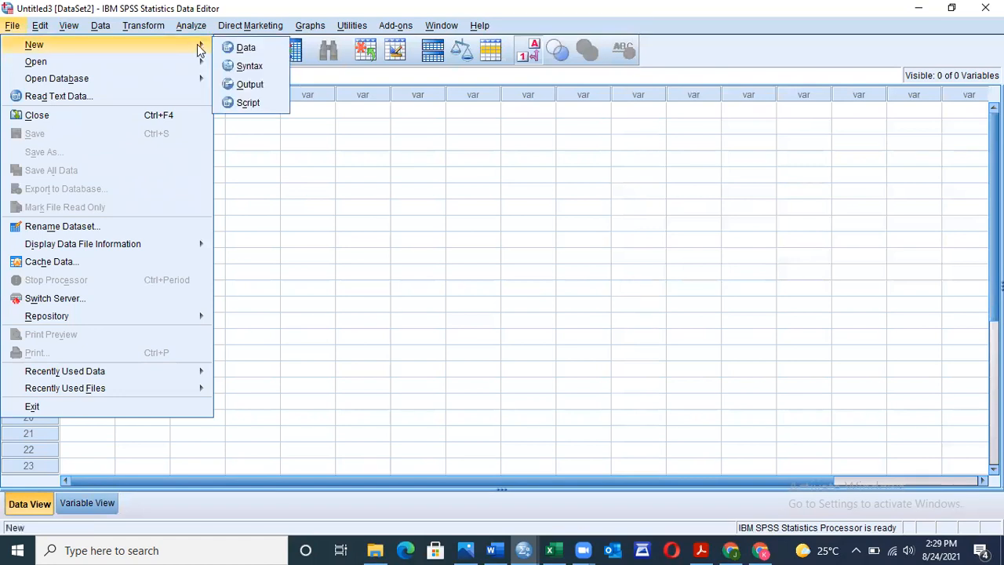
{"action": "left_click", "coordinate": [253, 48]}
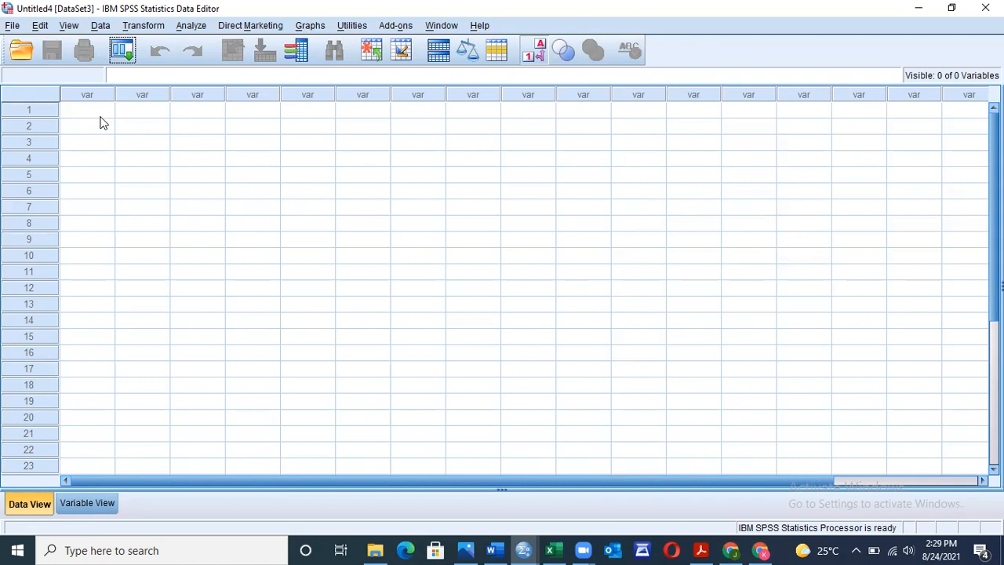
- Try to merge files by adding cases to the empty dataset, and choose to open a data file
{"action": "left_click", "coordinate": [102, 28]}
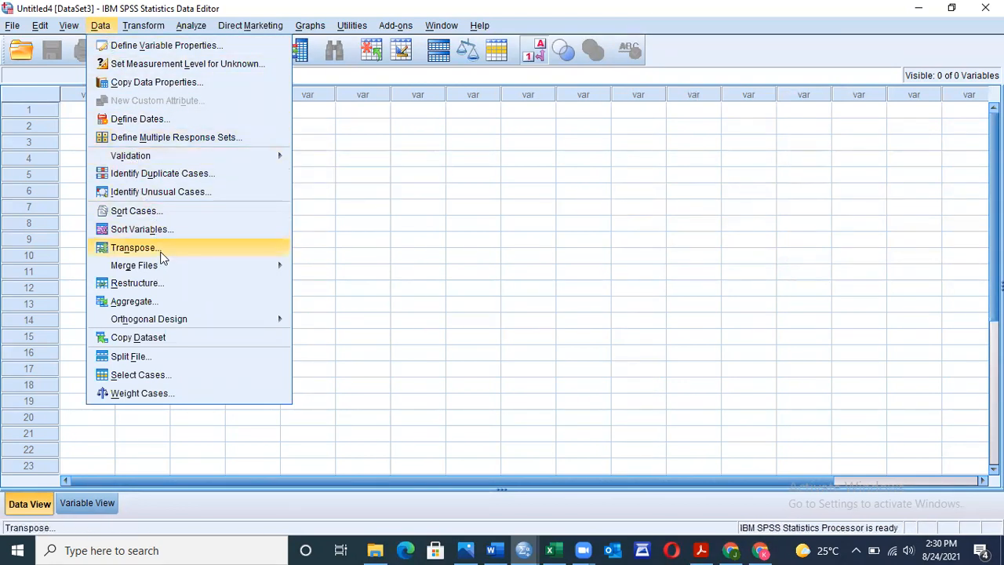
{"action": "mouse_move", "coordinate": [165, 271]}
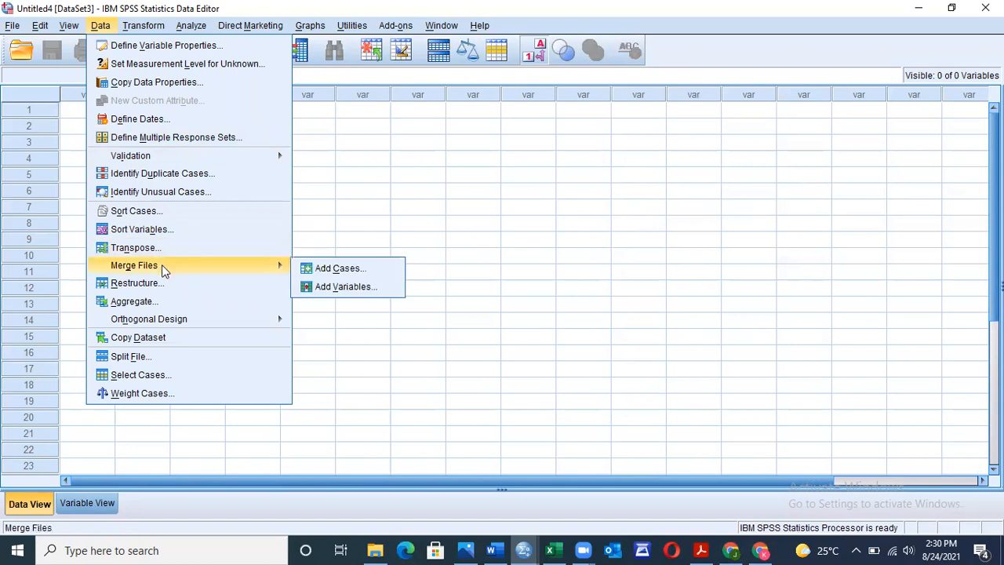
{"action": "left_click", "coordinate": [337, 269]}
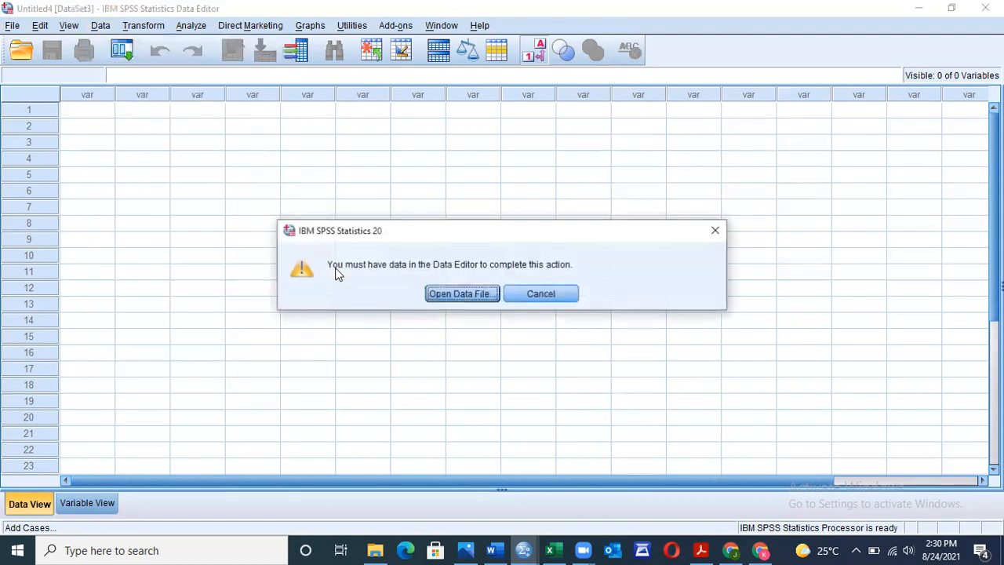
{"action": "left_click", "coordinate": [463, 295]}
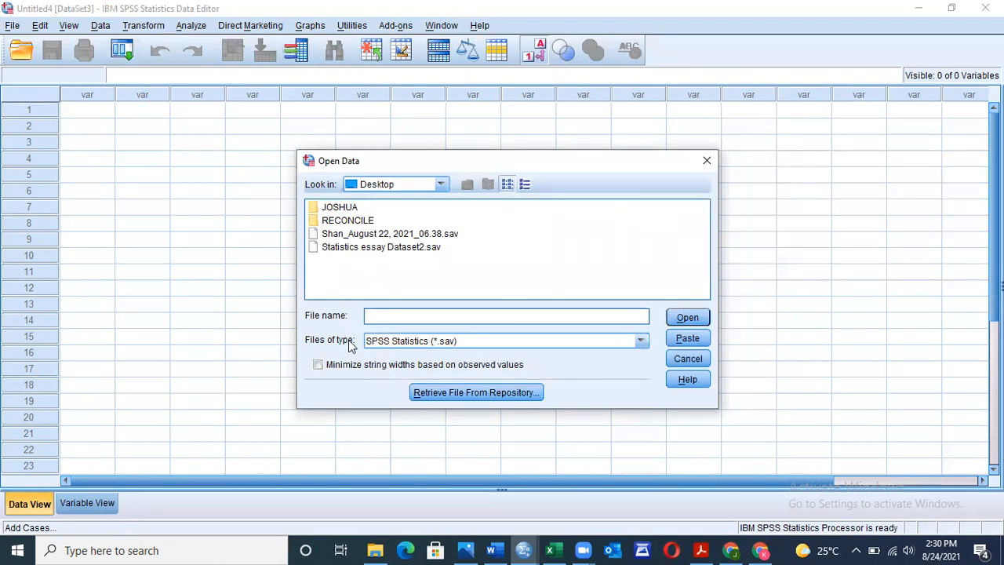
- Open the Excel file Maize data.xlsx from the Desktop, reading variable names from the first row of Sheet1 [A1:F117]
{"action": "left_click", "coordinate": [641, 342]}
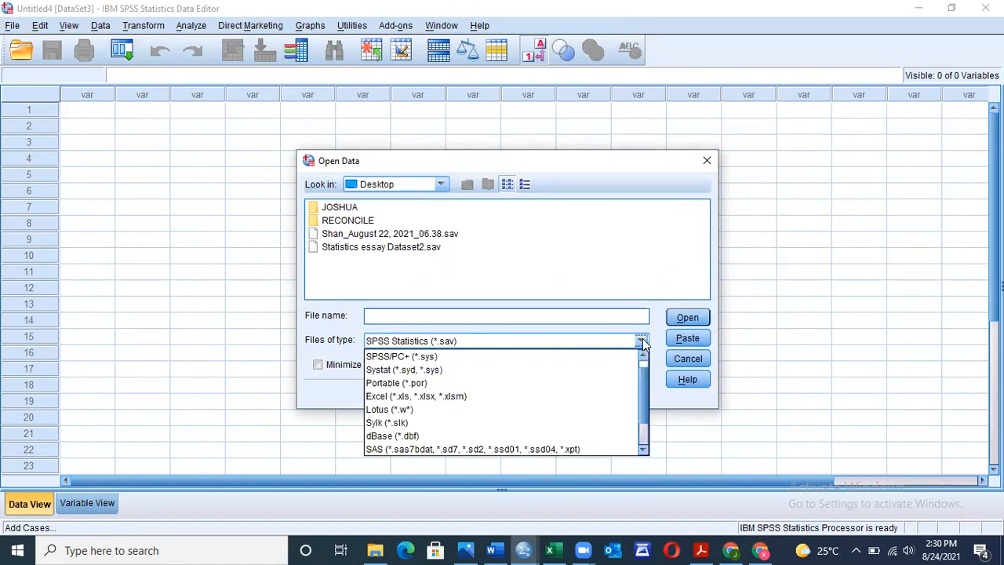
{"action": "left_click", "coordinate": [388, 396]}
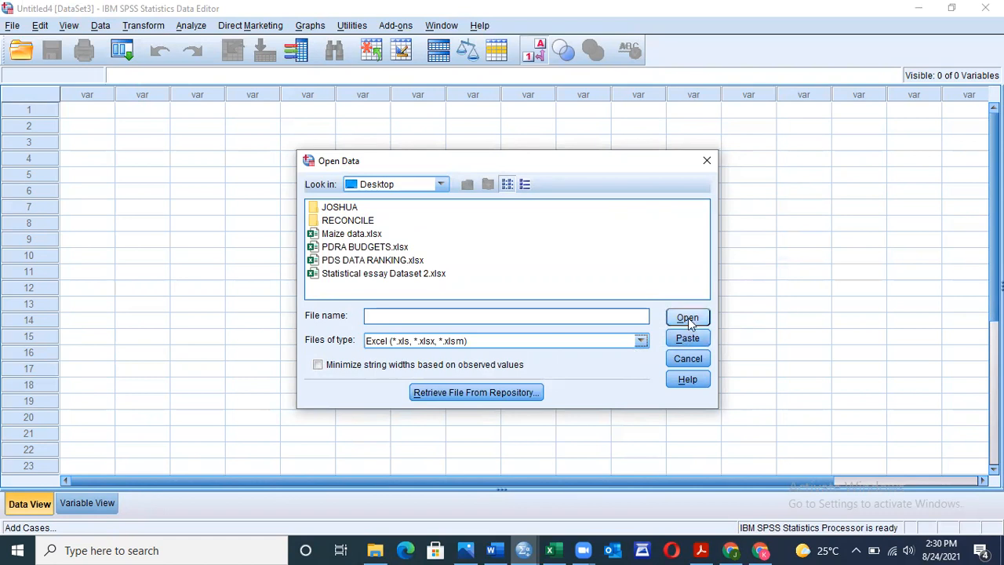
{"action": "left_click", "coordinate": [373, 234]}
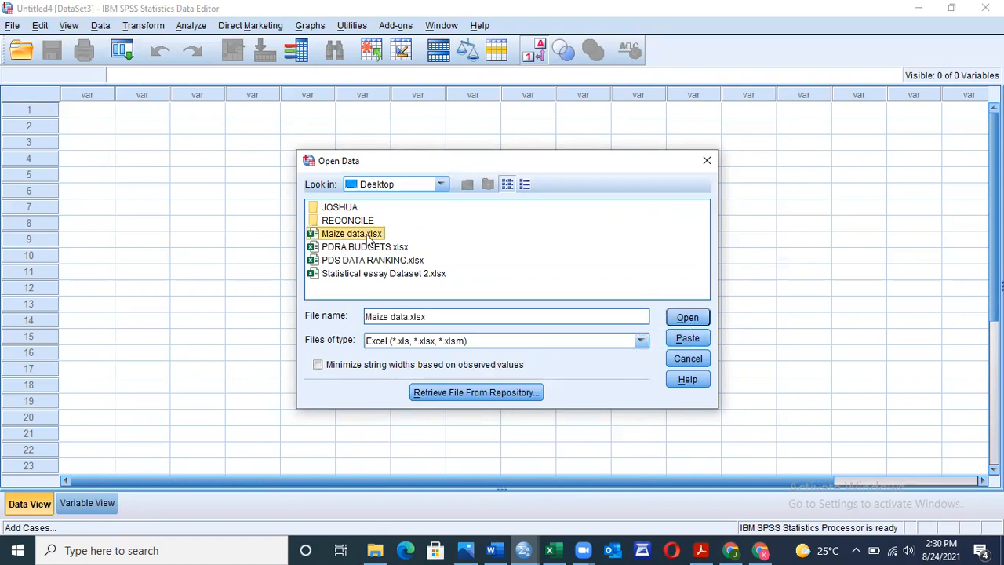
{"action": "left_click", "coordinate": [691, 319]}
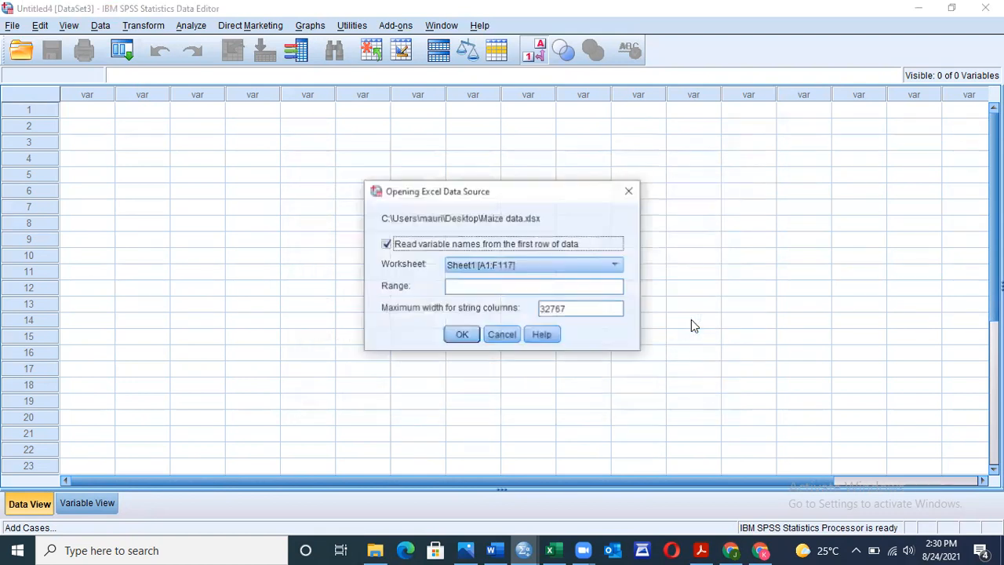
{"action": "left_click", "coordinate": [462, 336]}
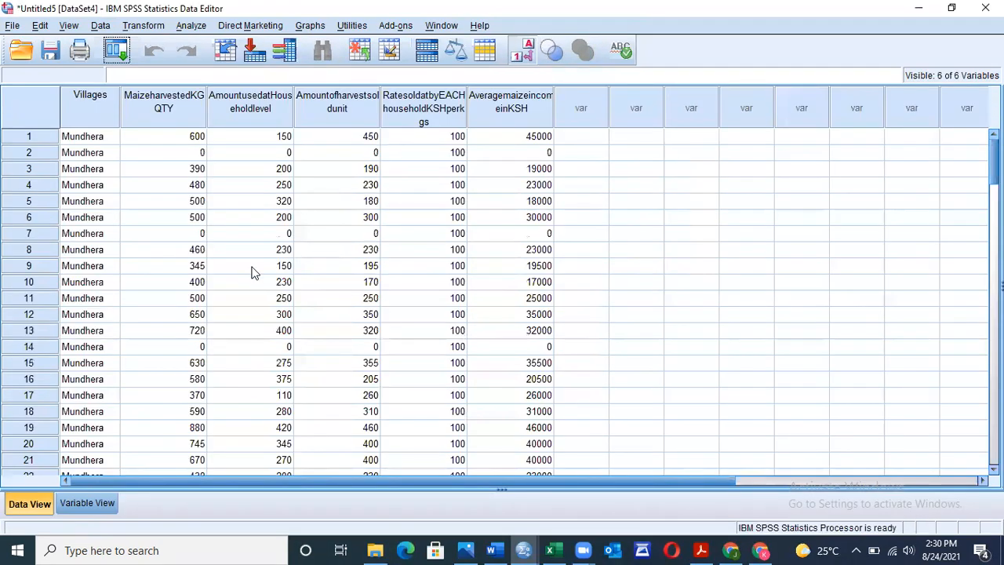